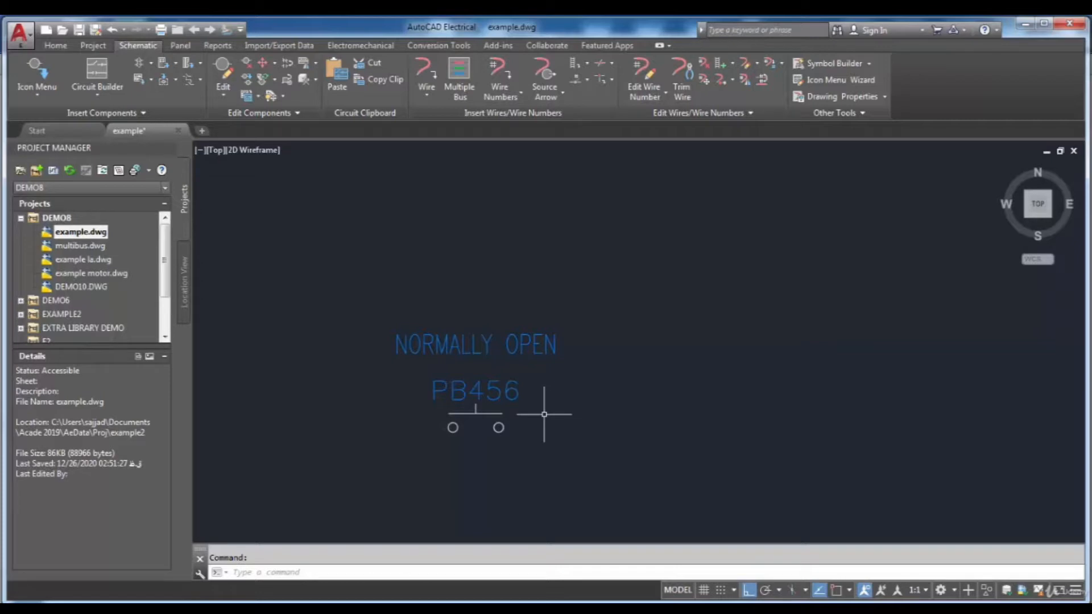
Step: Open the normally open push button PB456 for component editing
click(458, 347)
right_click(457, 347)
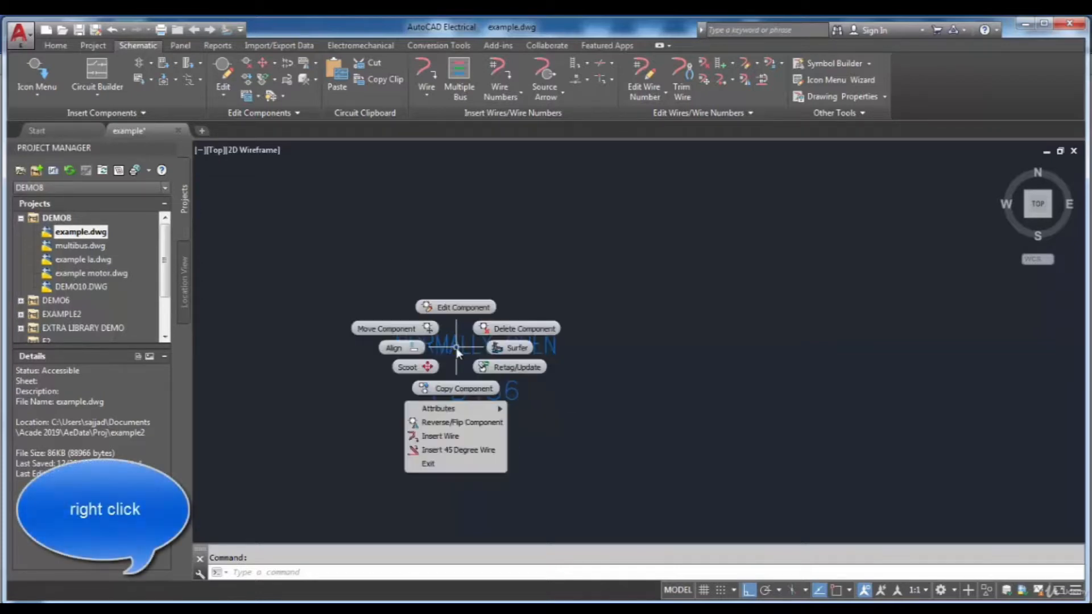
click(450, 308)
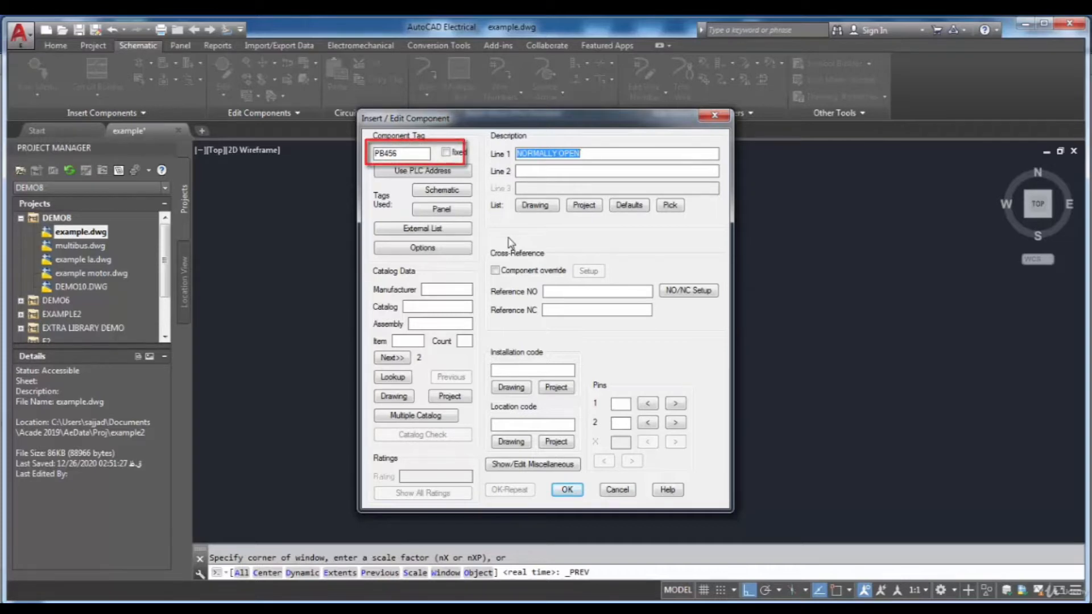
Step: Set the push button's component tag to PB400
click(410, 152)
key(BackSpace)
key(BackSpace)
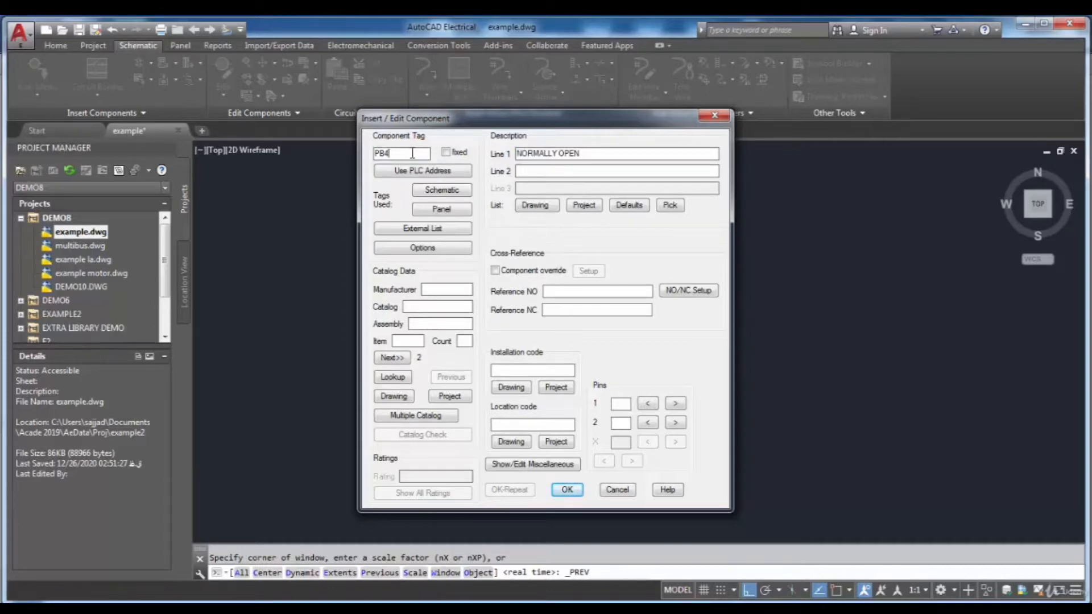
text(00)
Step: Copy tag PB425 from the schematic push button tags in use and overwrite the component's tag with it
click(463, 191)
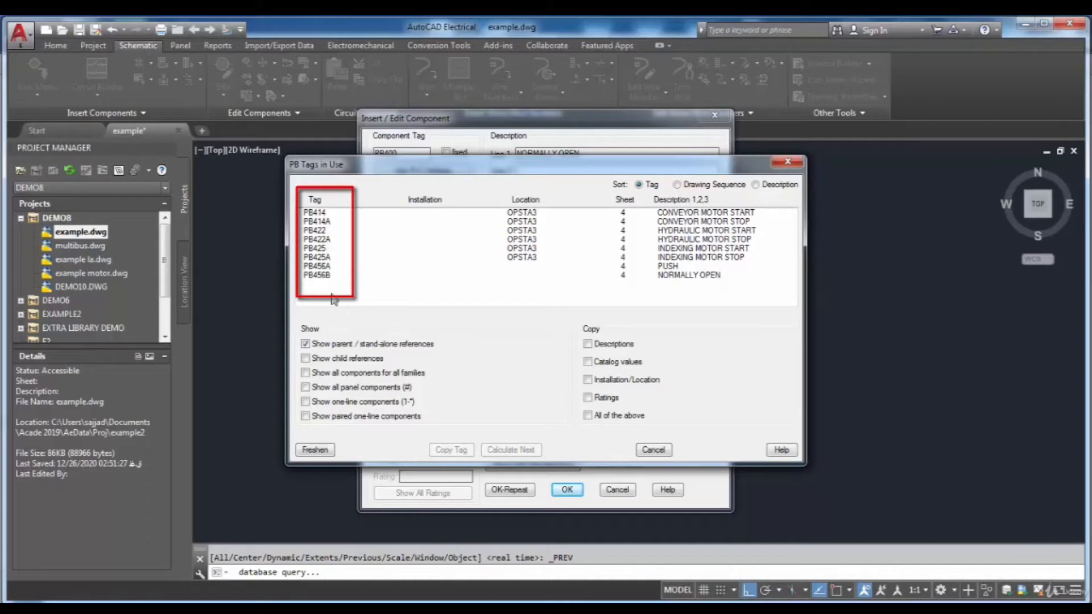
click(317, 249)
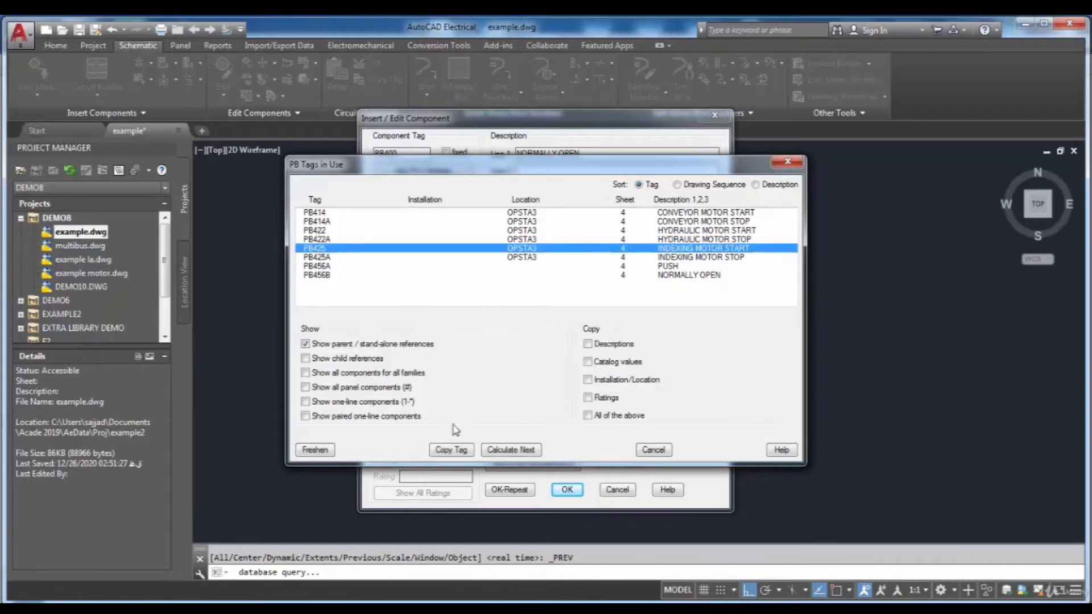
click(452, 449)
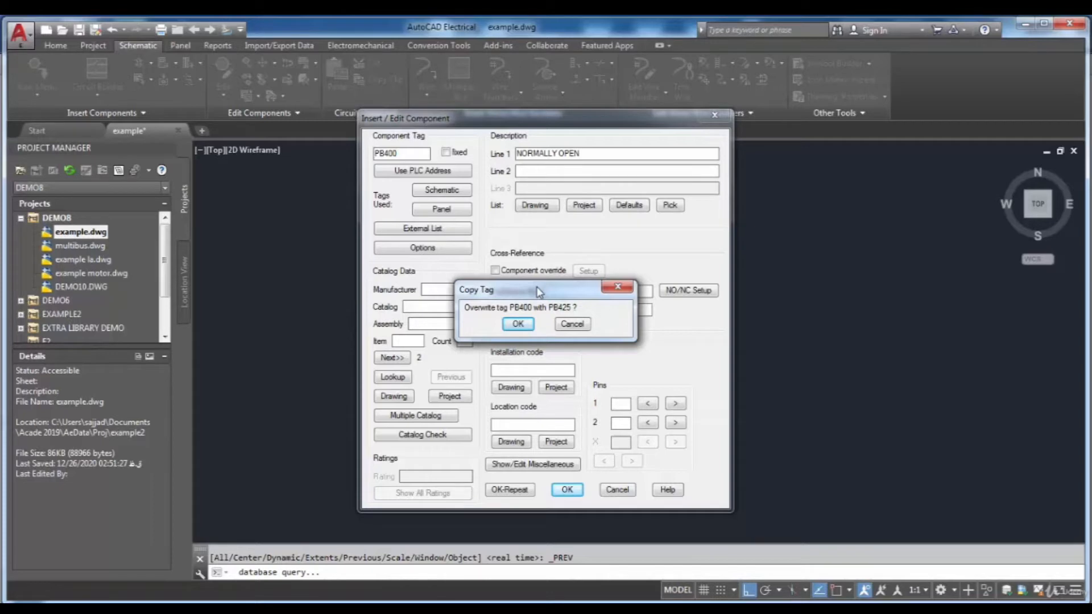
click(518, 325)
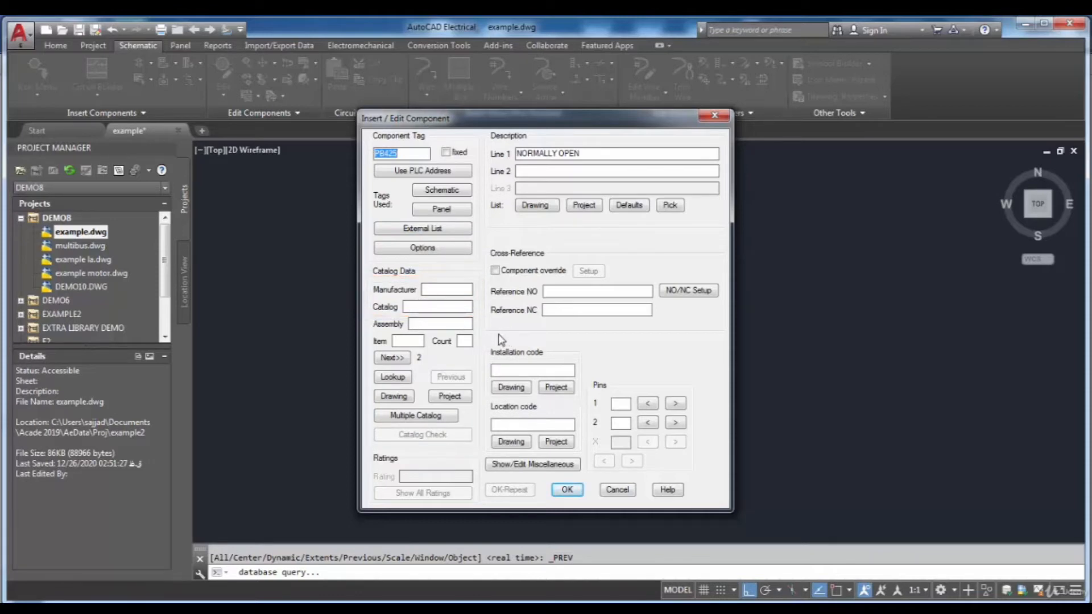
Step: Open the catalog lookup for the push button and examine its result columns and available categories
click(410, 379)
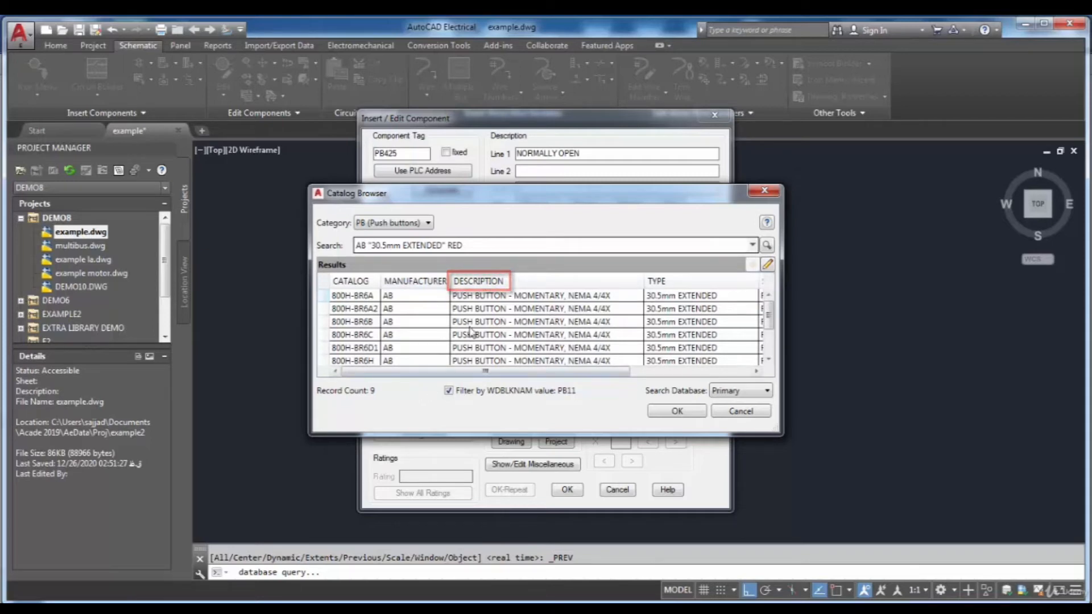
drag(509, 373, 589, 374)
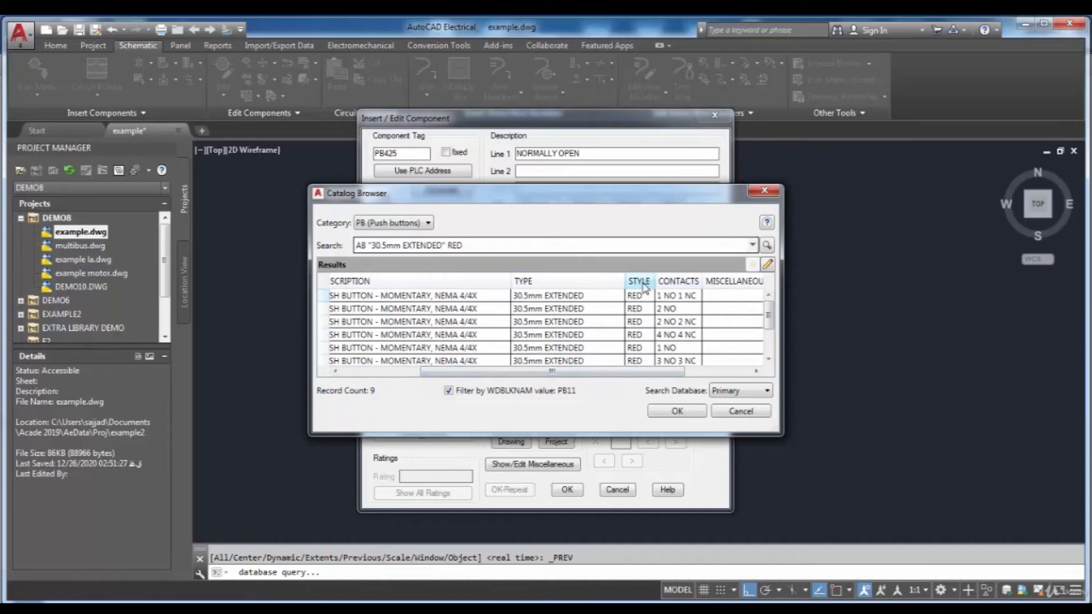
drag(649, 373, 529, 389)
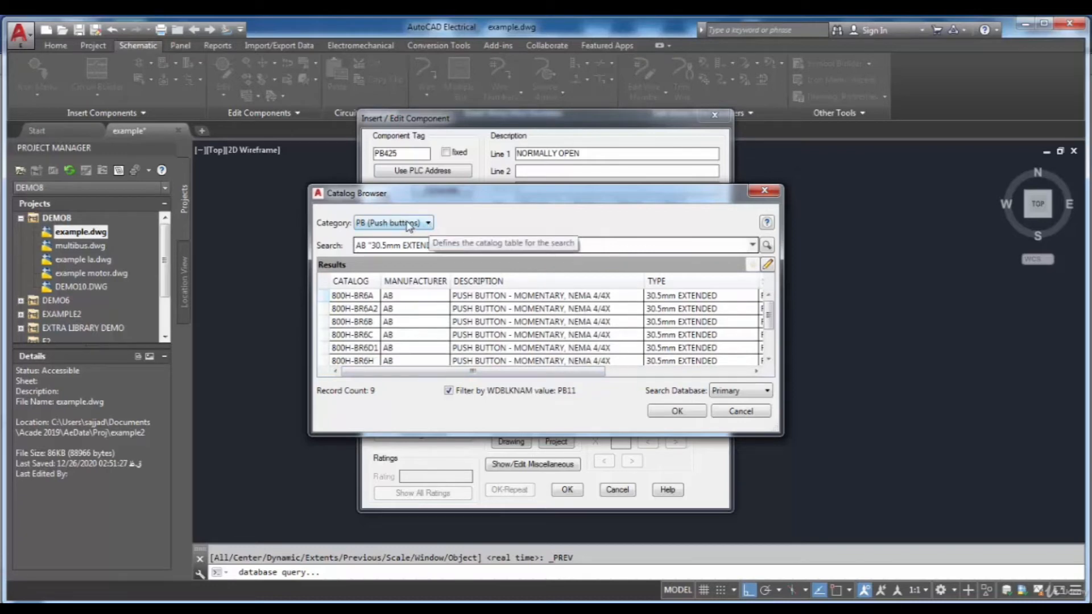
click(427, 224)
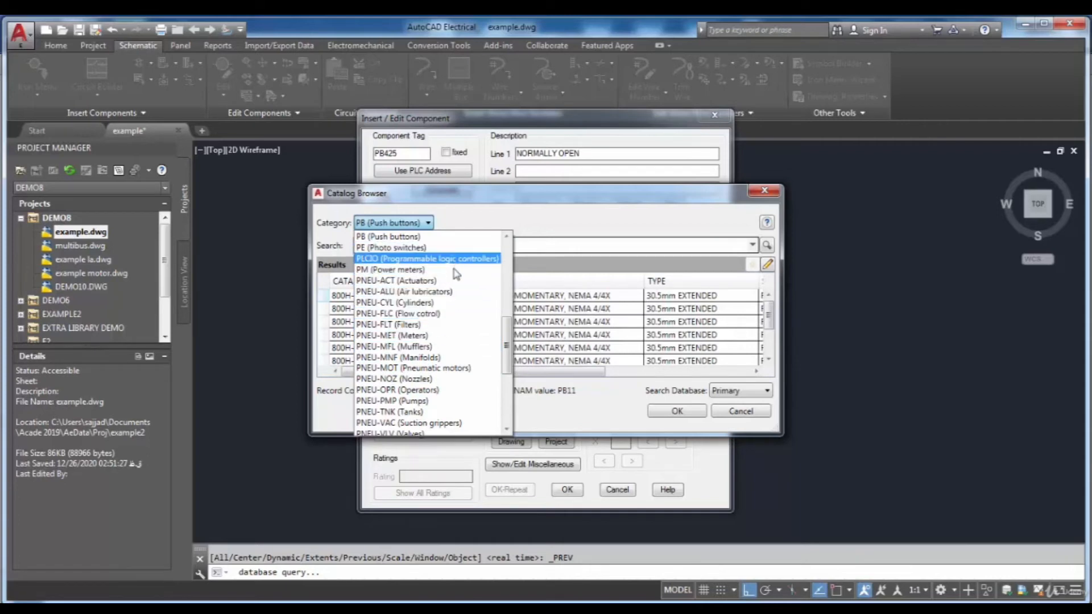
click(481, 222)
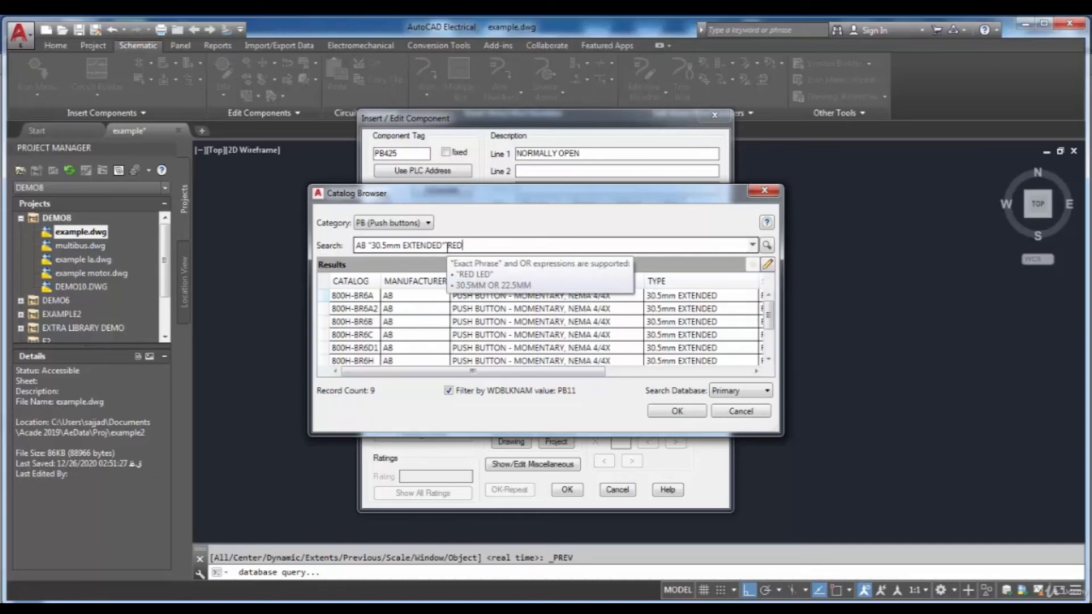
Step: Replace the exact phrase in the catalog search with OR so it reads AB OR RED
drag(447, 245, 373, 245)
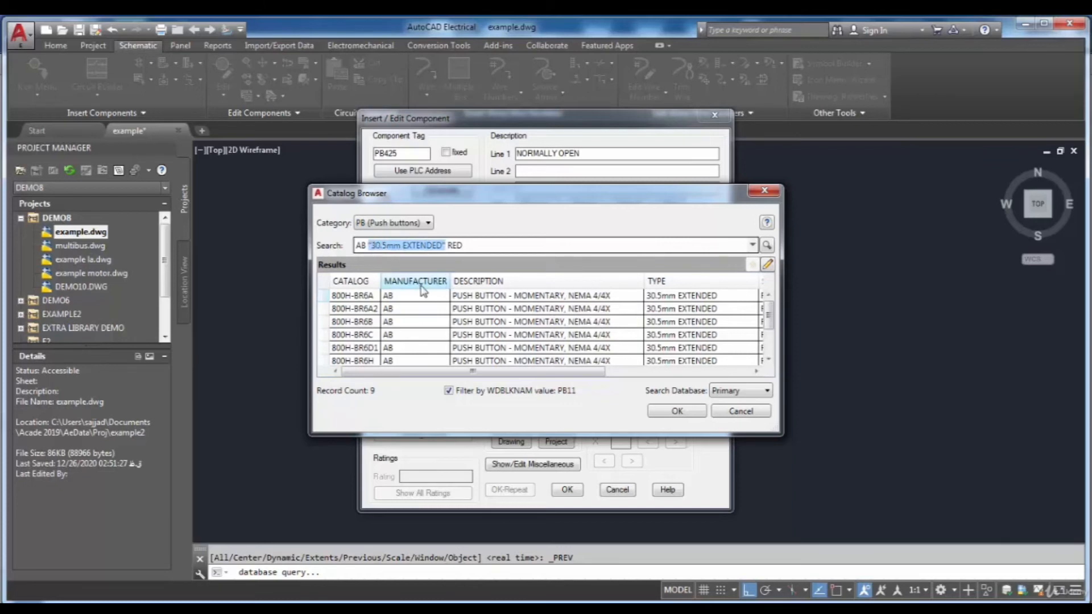
key(BackSpace)
text(OR)
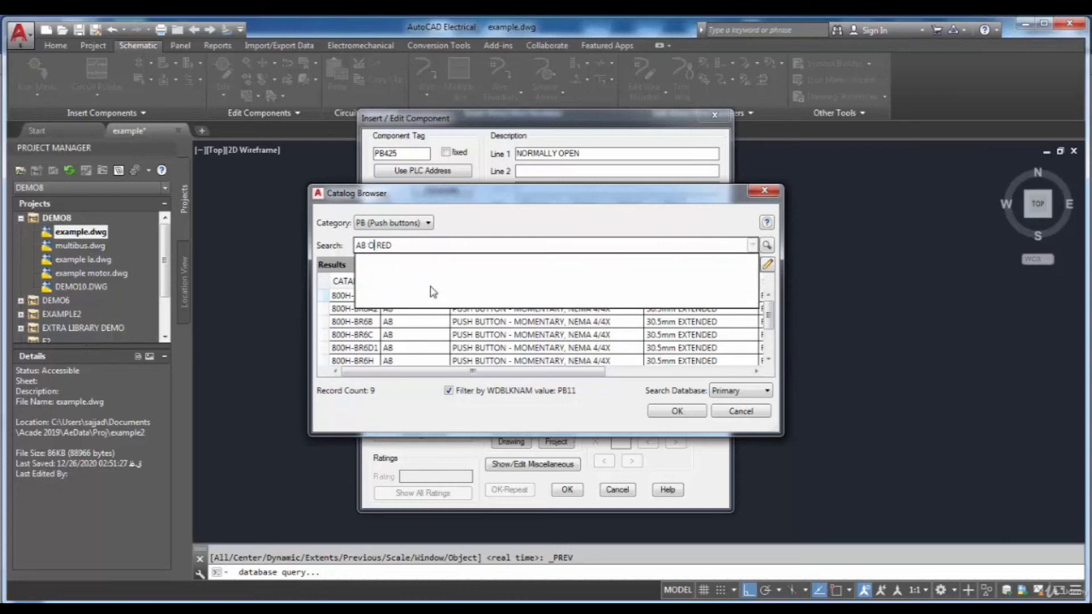
click(443, 245)
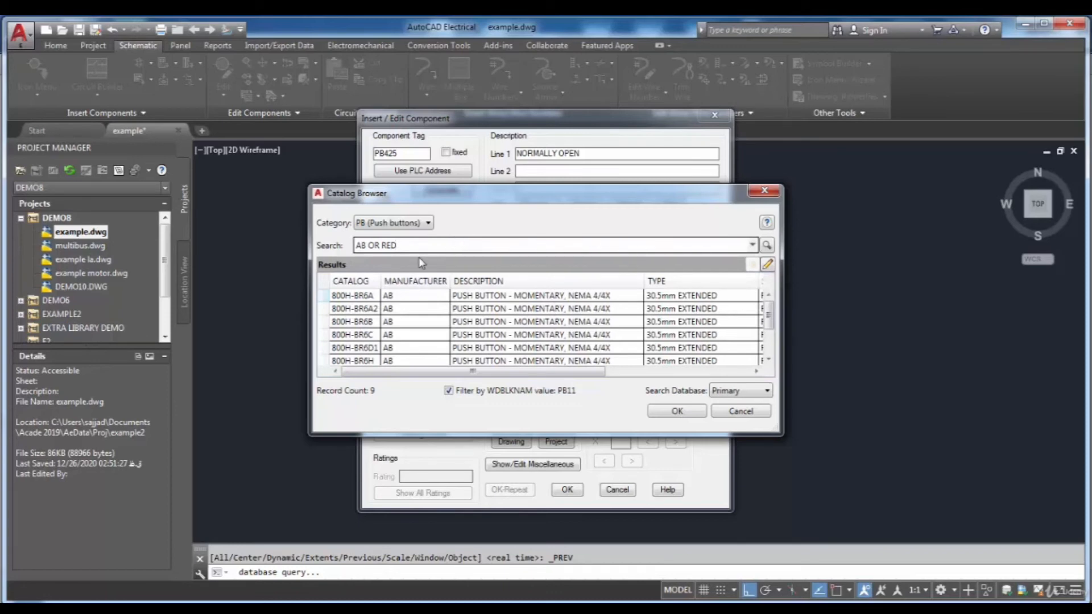
Step: Remove OR from the search text and search the push button catalog for AB RED
click(379, 246)
key(BackSpace)
key(BackSpace)
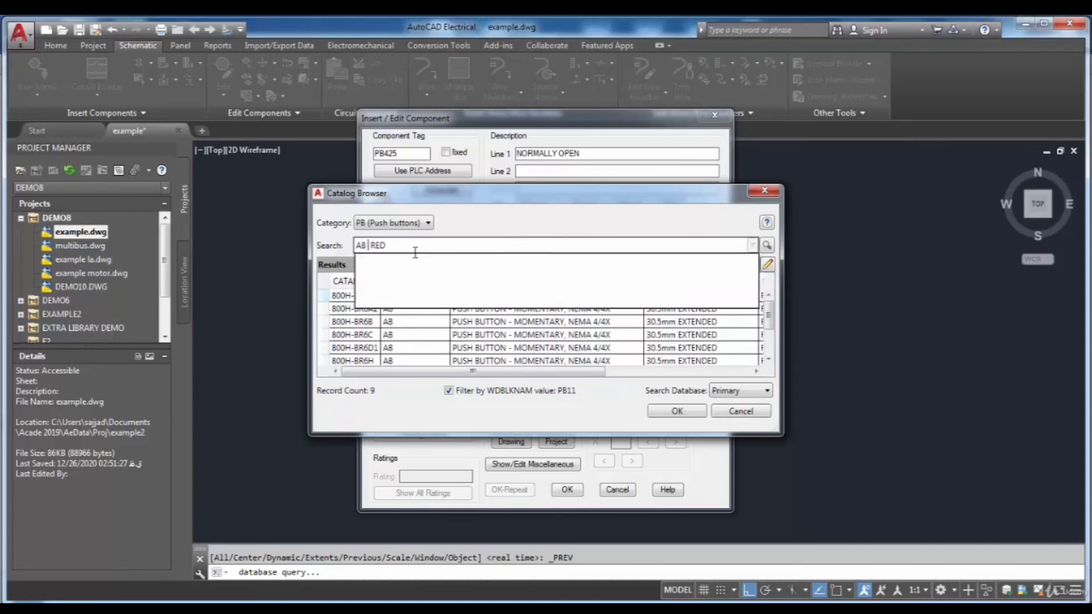
click(451, 248)
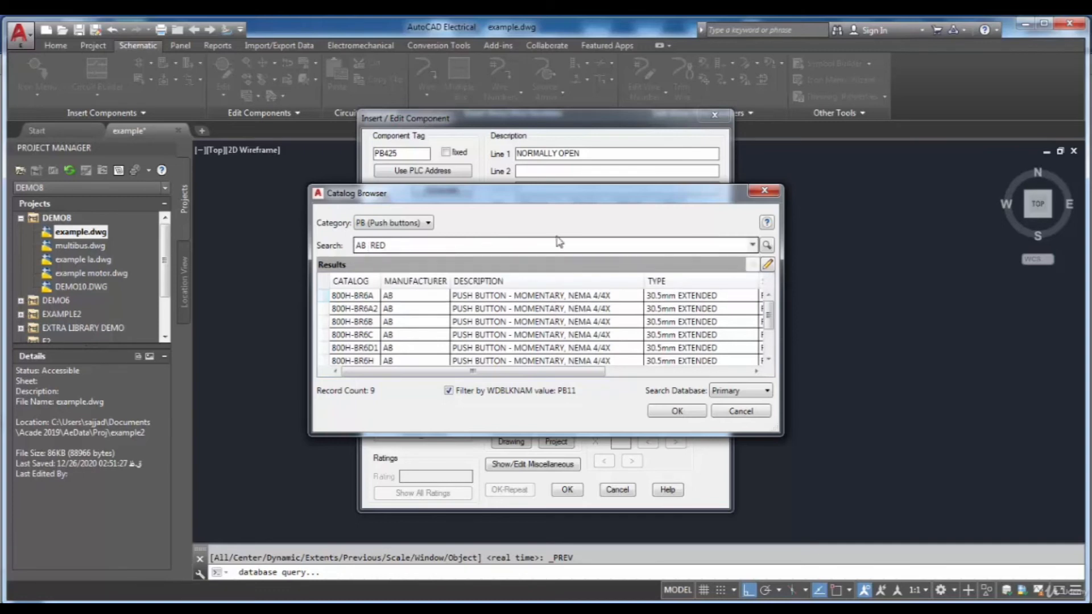
click(766, 246)
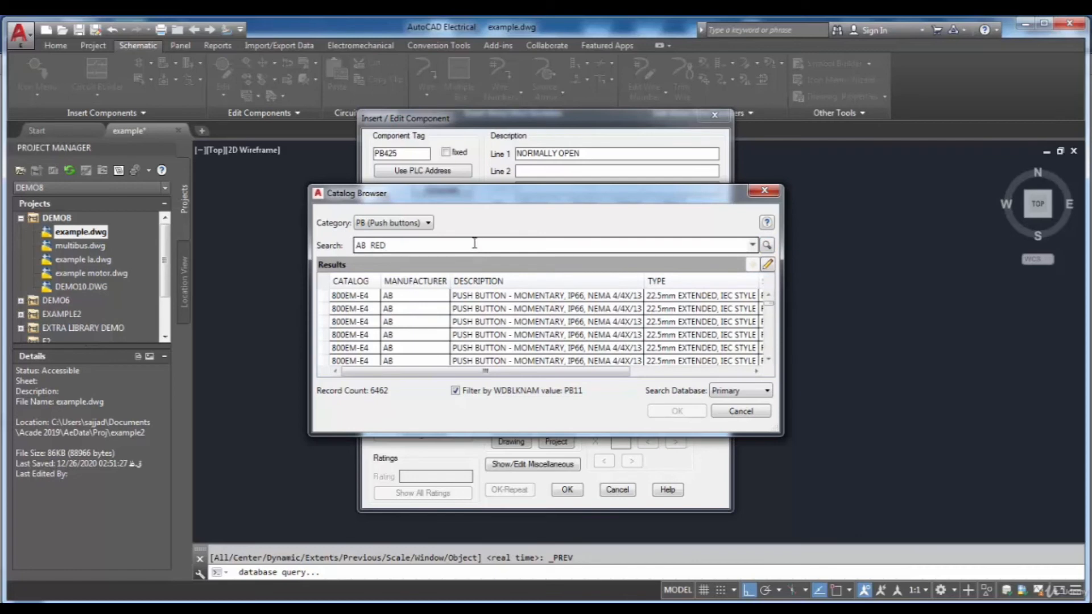
Step: Shorten the search text to AB and search the push button catalog for that manufacturer
key(BackSpace)
key(BackSpace)
key(BackSpace)
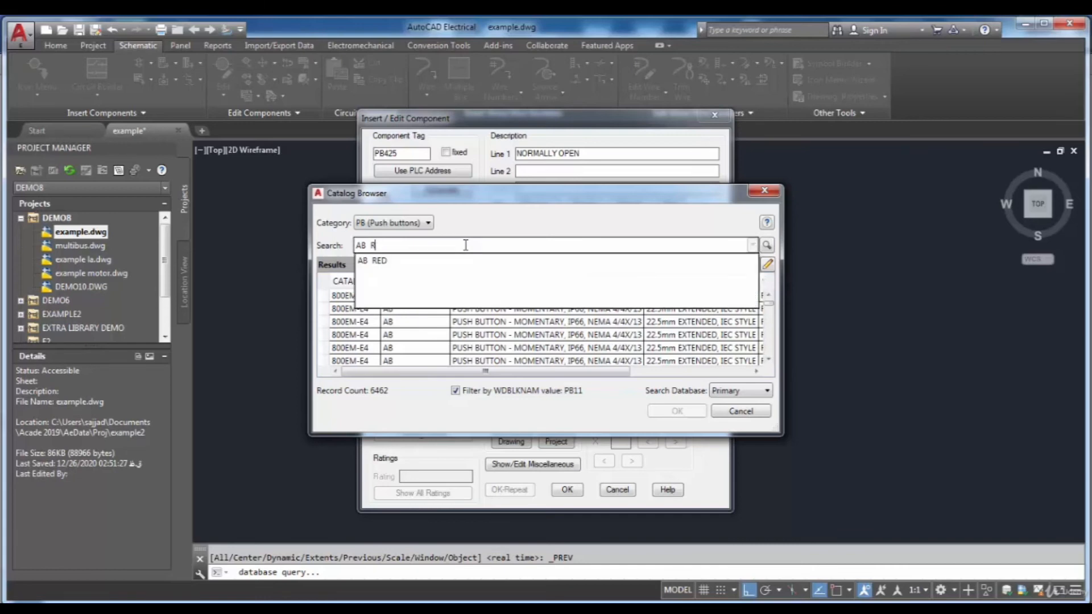
click(465, 245)
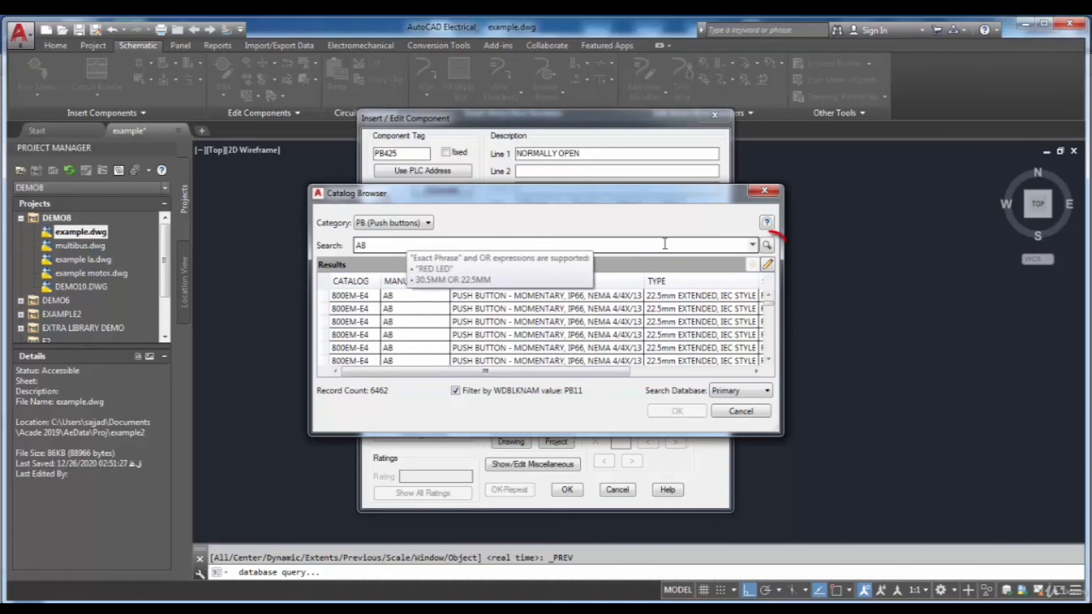
click(767, 245)
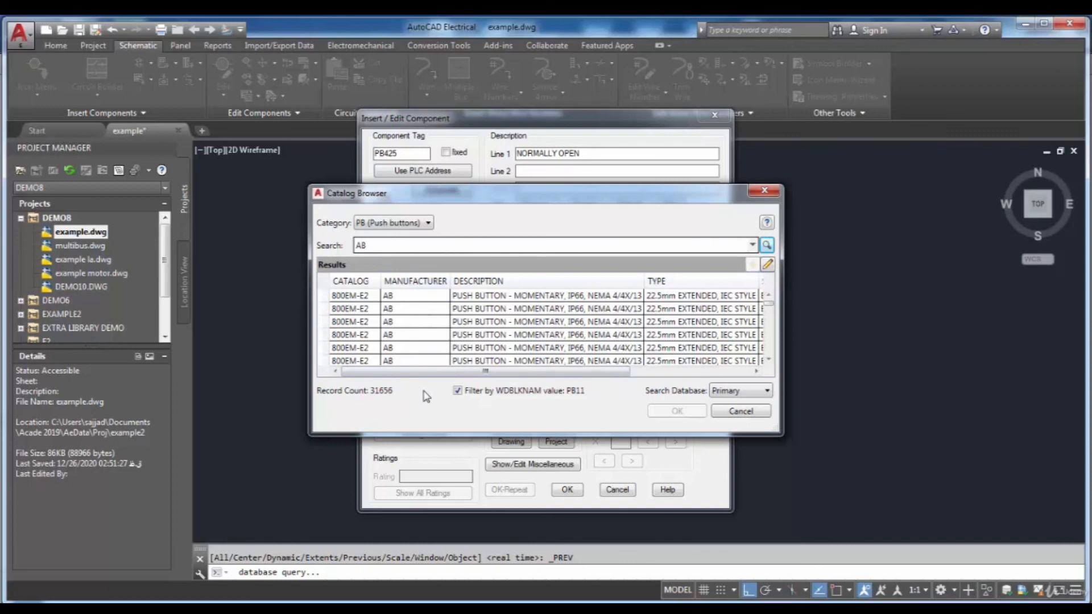
Step: Assign an AB catalog entry 800EM-E2 to the push button and apply the component edits
click(503, 323)
click(662, 411)
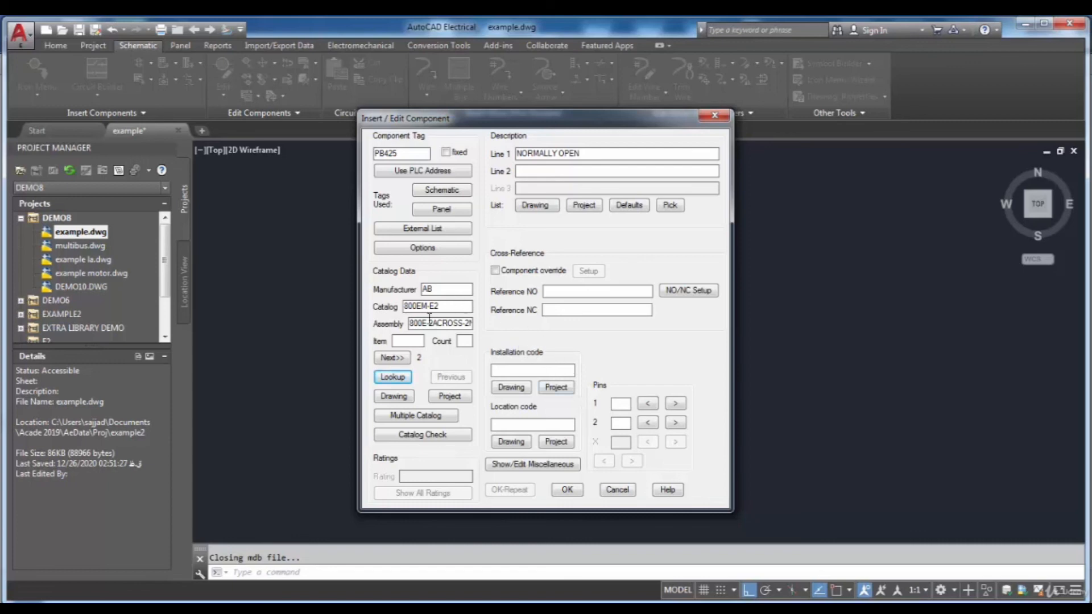
click(569, 489)
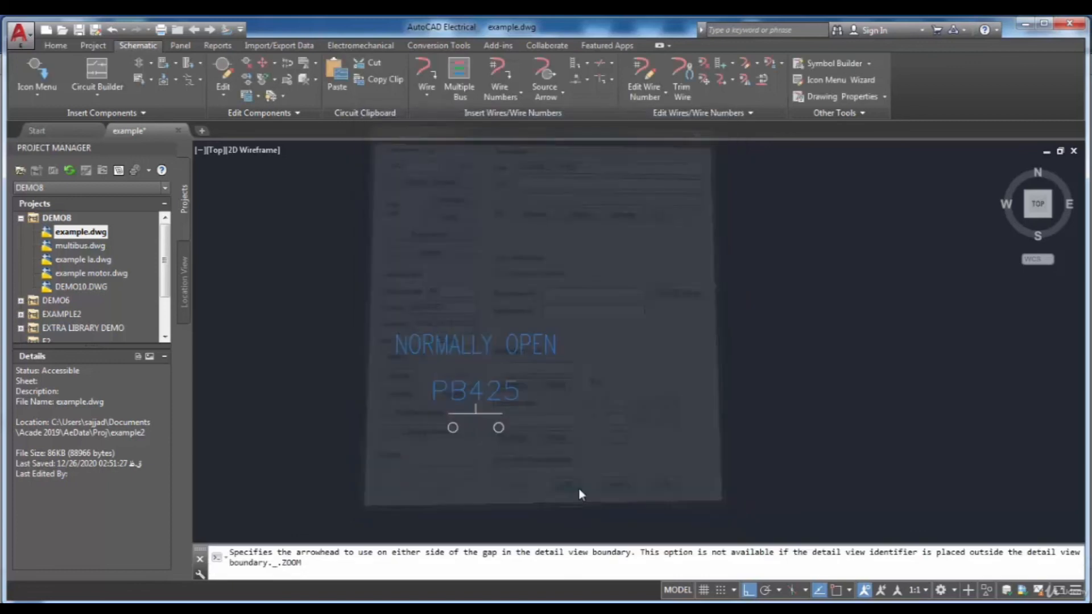